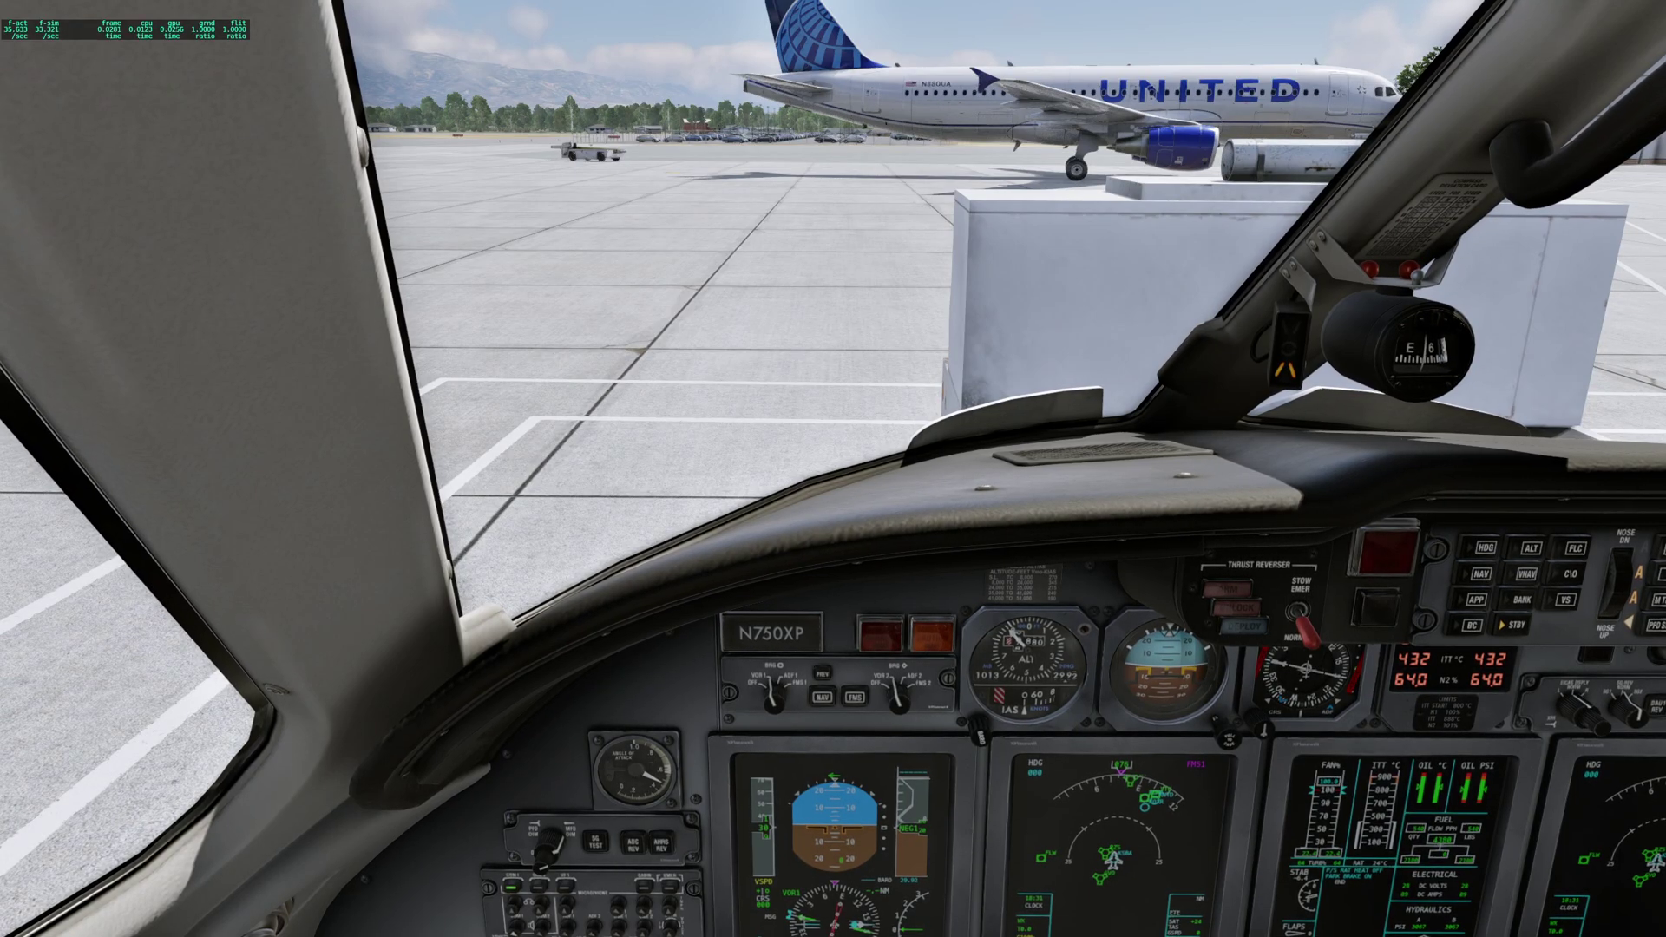
Switch to the outside view and circle the camera around the parked Citation and tug.
{"action": "key", "text": "shift+5"}
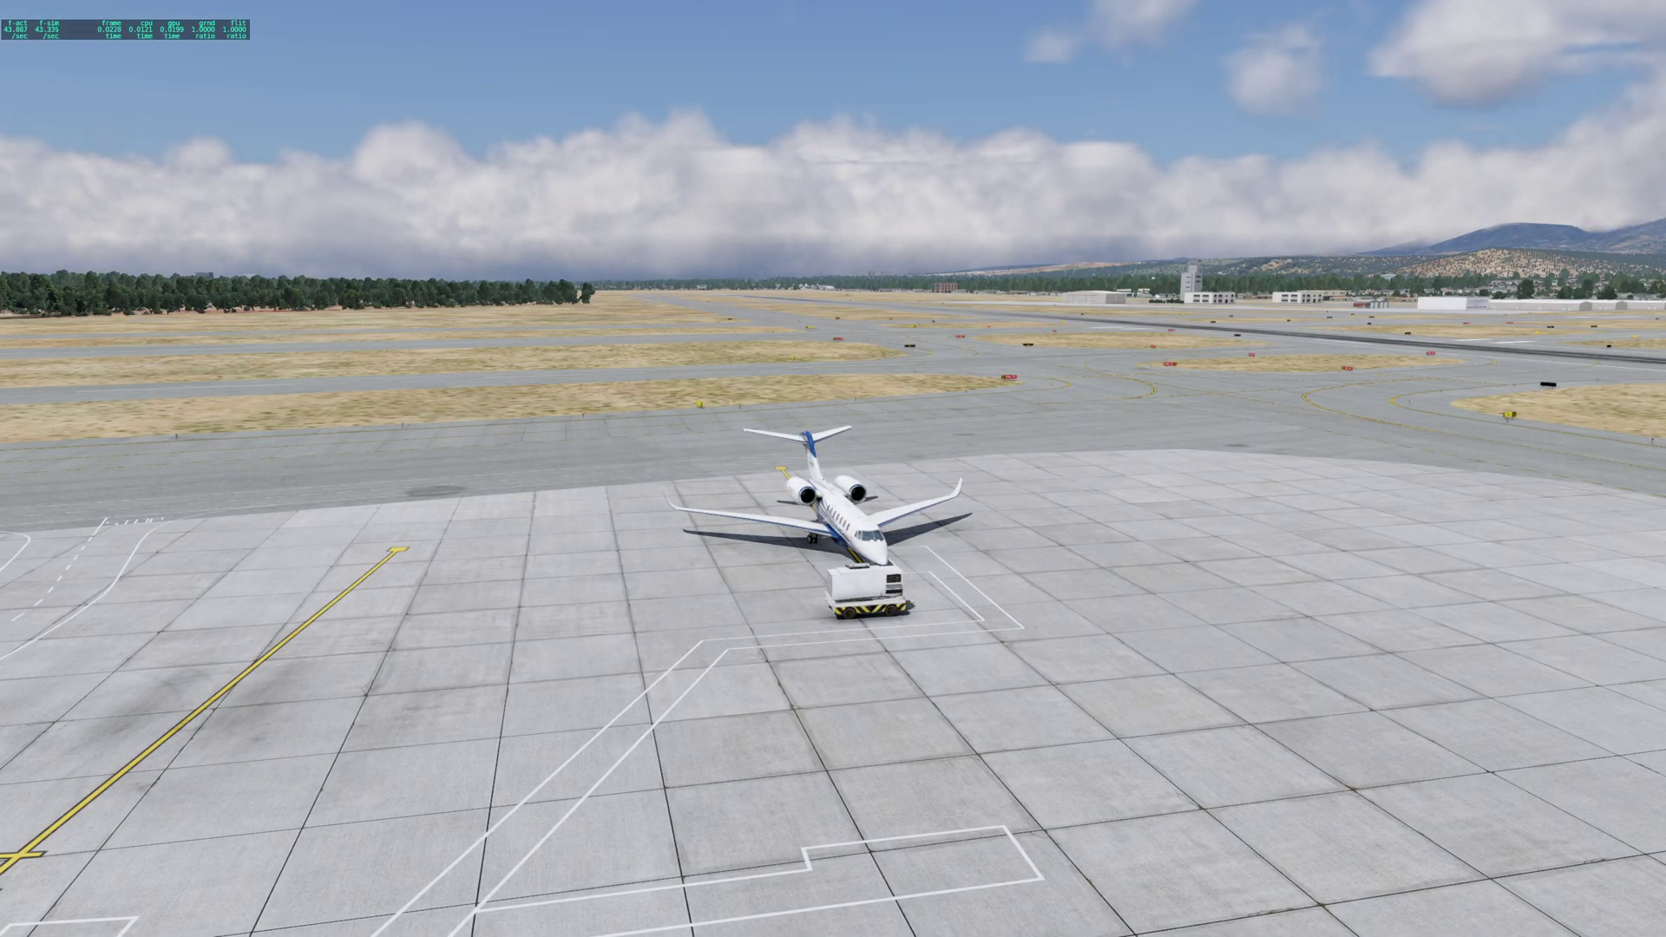
{"action": "key", "text": "Down"}
{"action": "key", "text": "Down"}
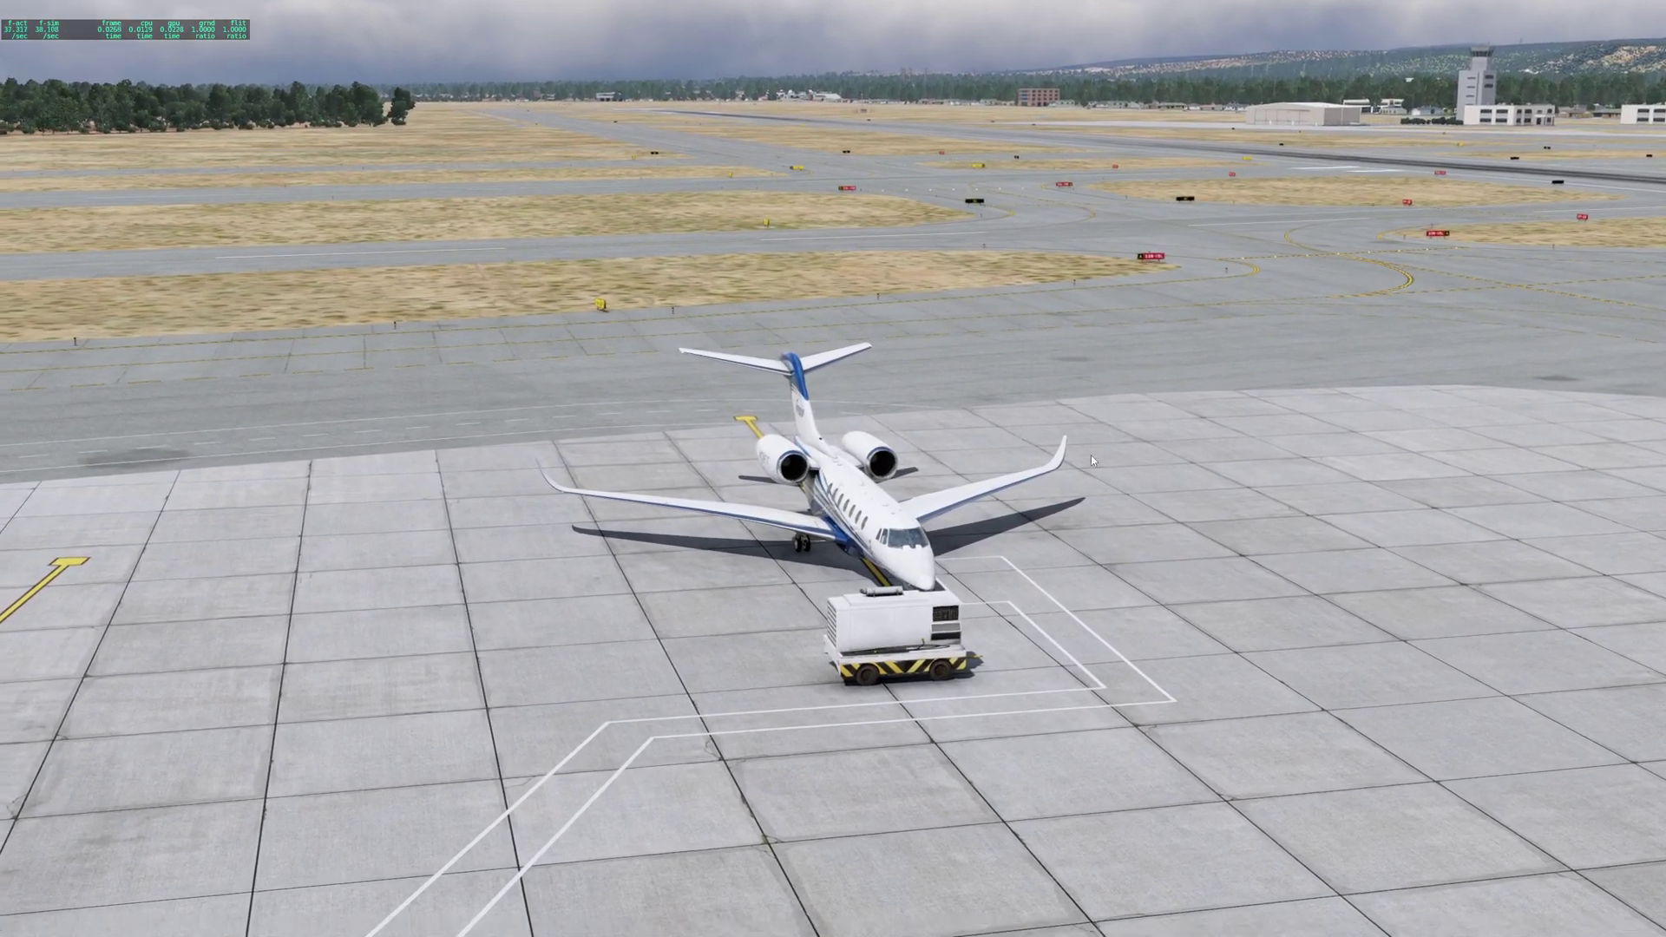
{"action": "scroll", "coordinate": [1092, 454], "scroll_direction": "up", "scroll_amount": 3}
{"action": "key", "text": "Up"}
{"action": "key", "text": "Up"}
{"action": "scroll", "coordinate": [1023, 492], "scroll_direction": "up", "scroll_amount": 3}
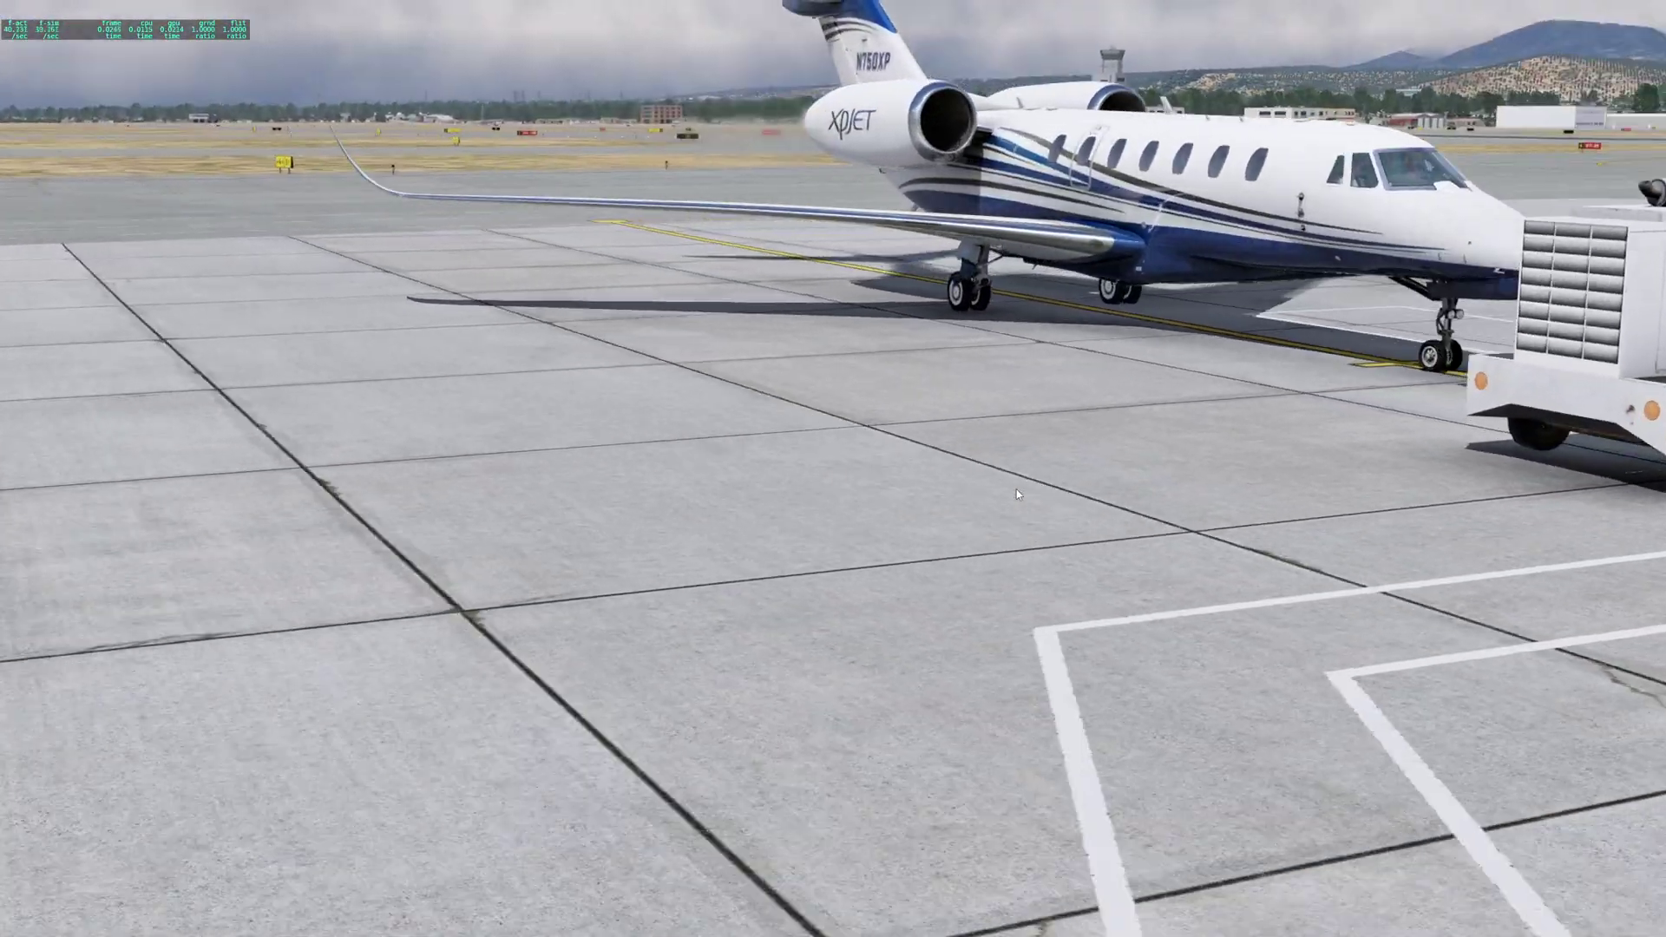
{"action": "key", "text": "Right"}
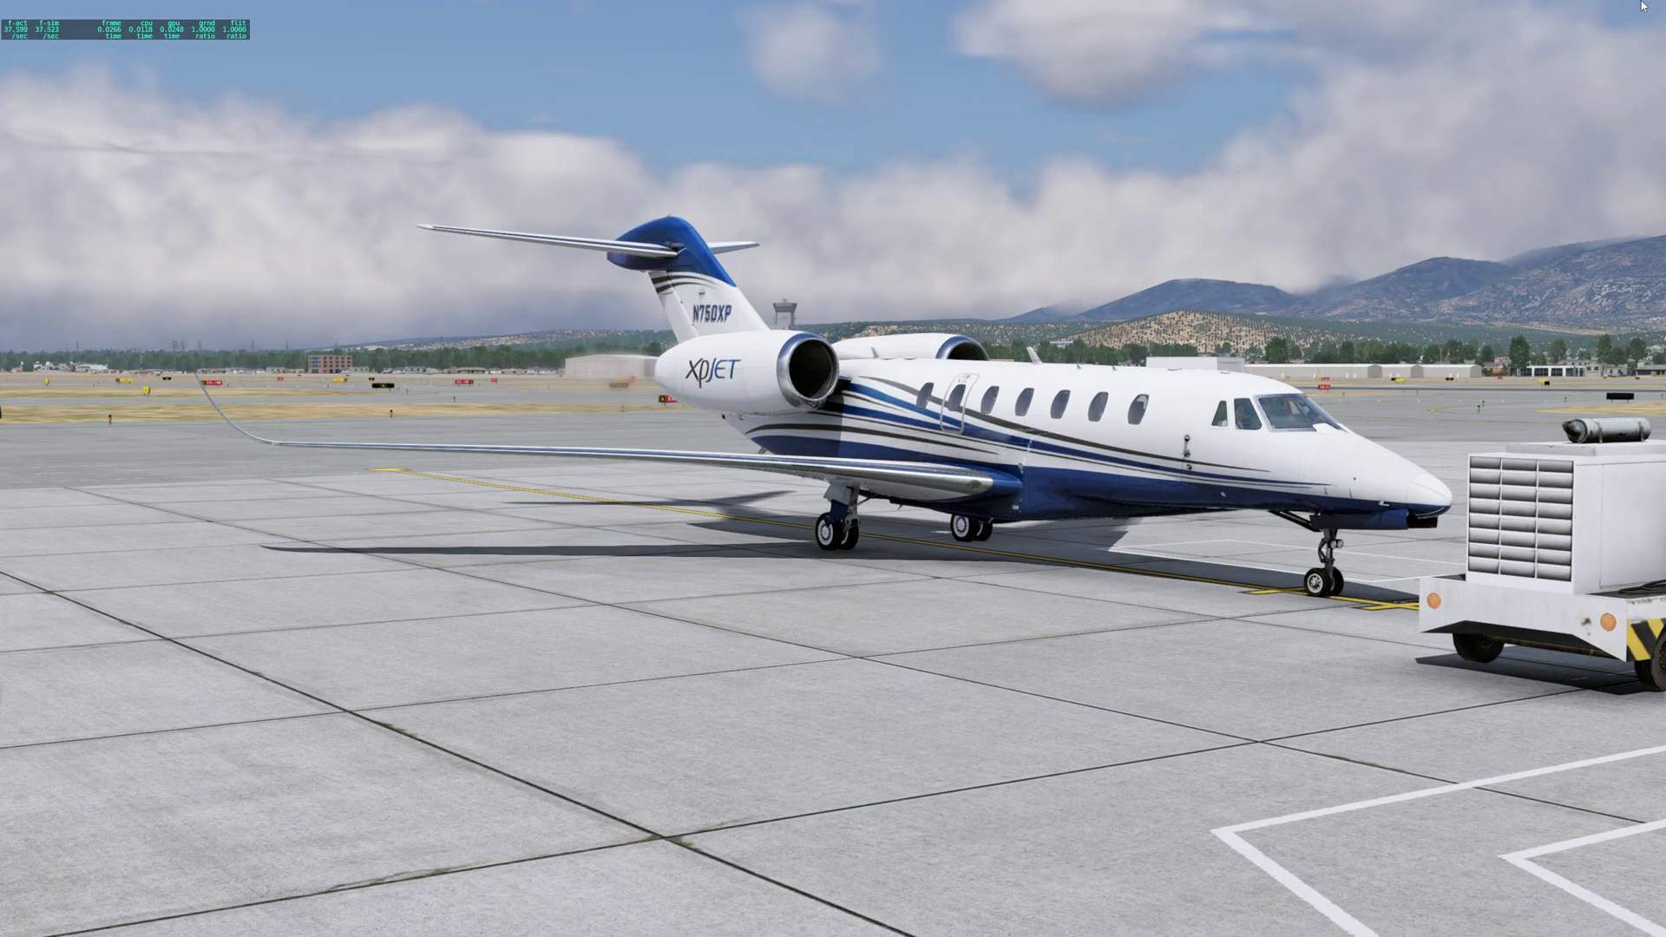
Review the Graphics sliders at Maximum/Ultra and close settings, back to the cockpit.
{"action": "left_click", "coordinate": [1622, 10]}
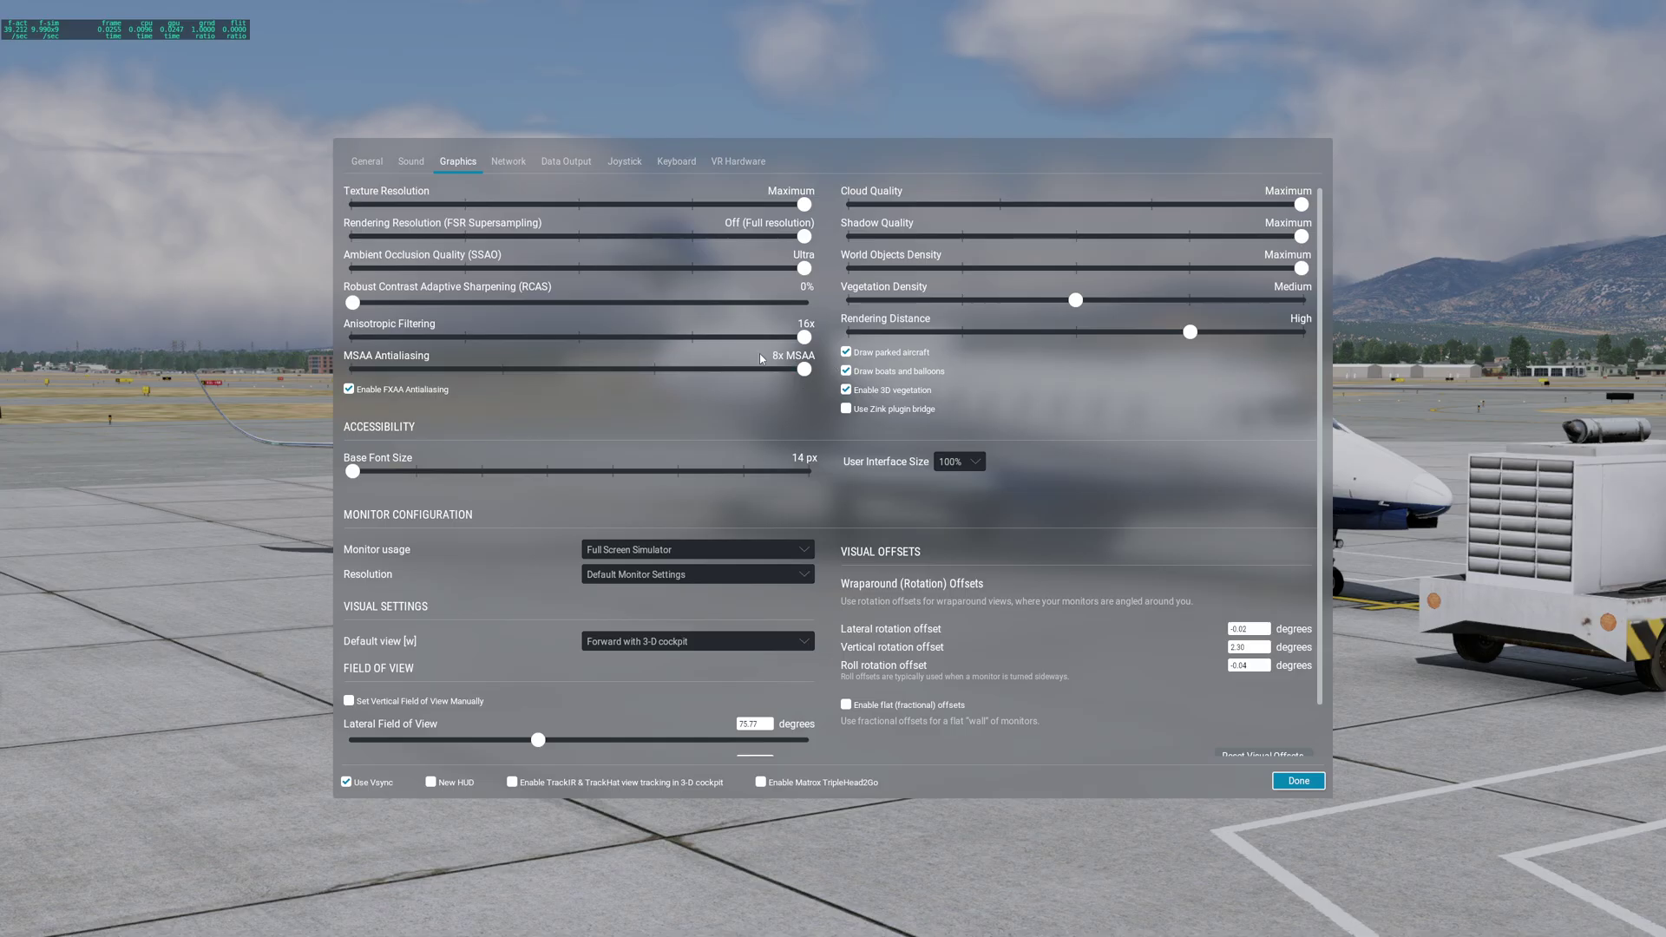
{"action": "left_click", "coordinate": [1304, 784]}
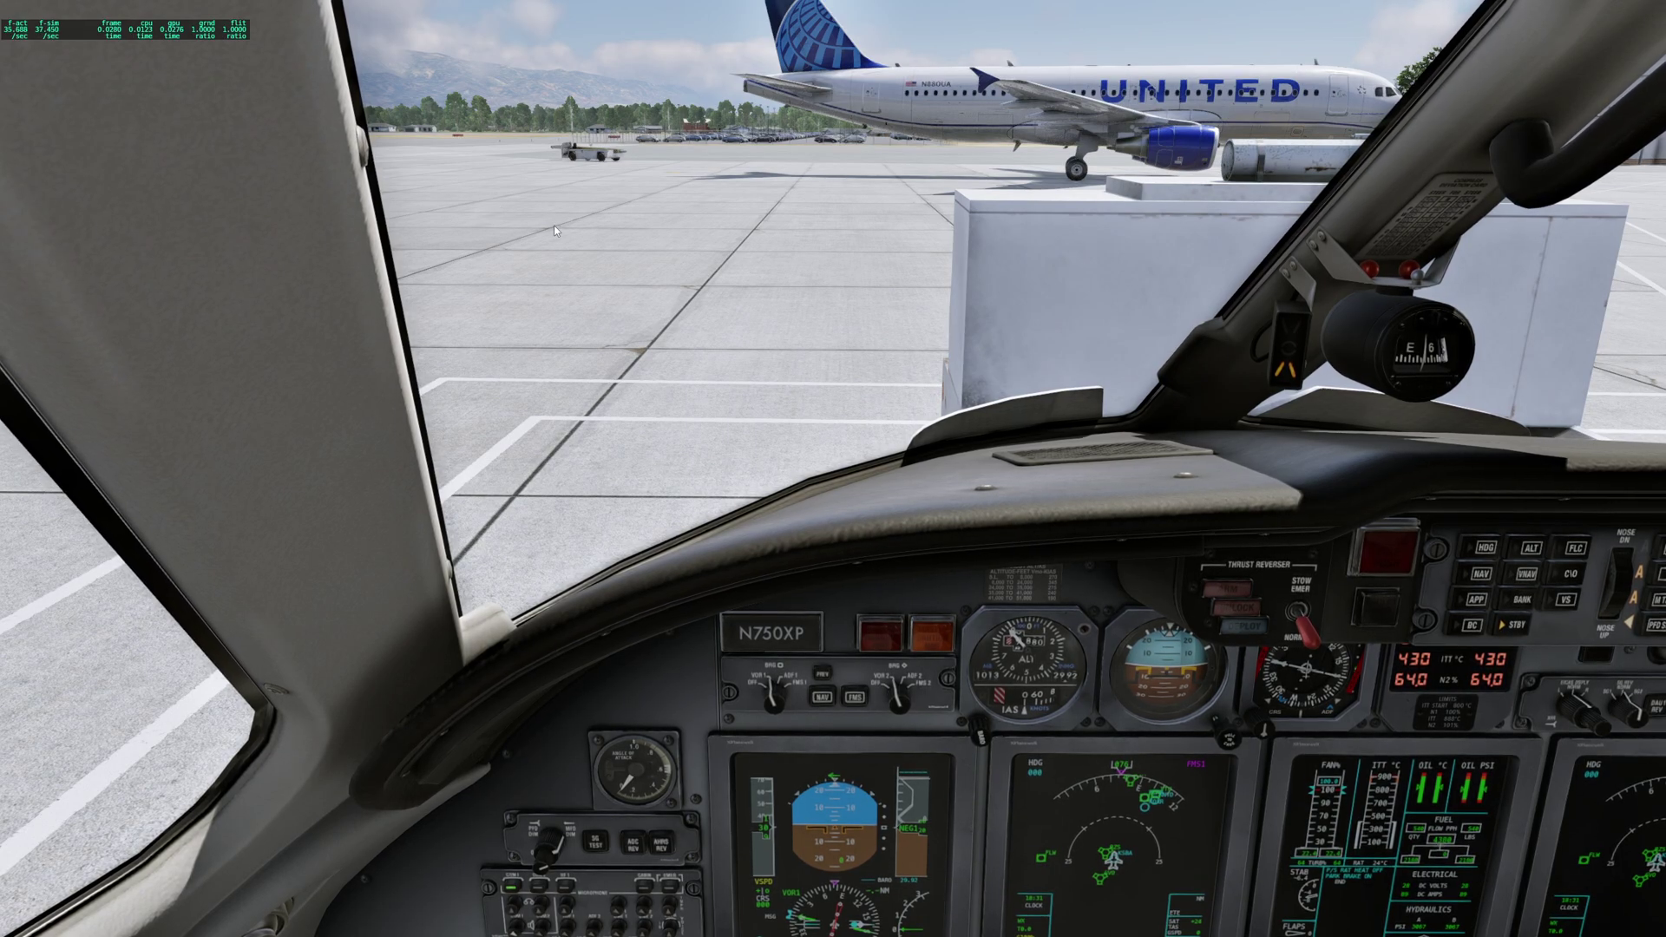
Launch Lossless Scaling from the Windows Start menu search.
{"action": "key", "text": "super"}
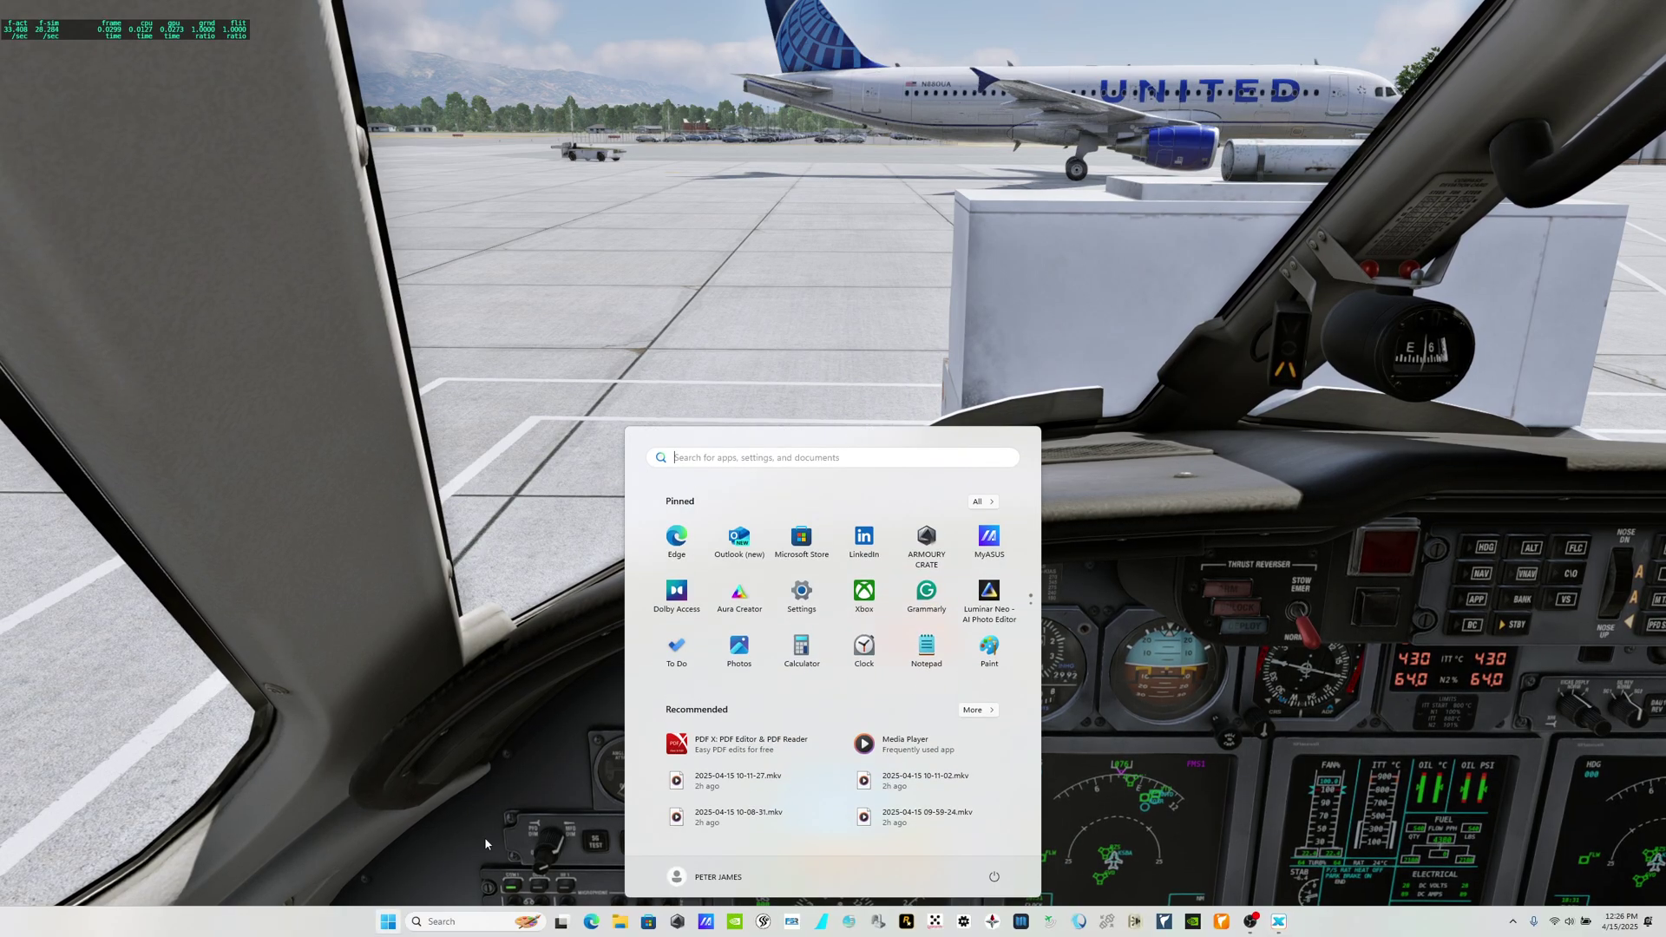
{"action": "left_click", "coordinate": [489, 922]}
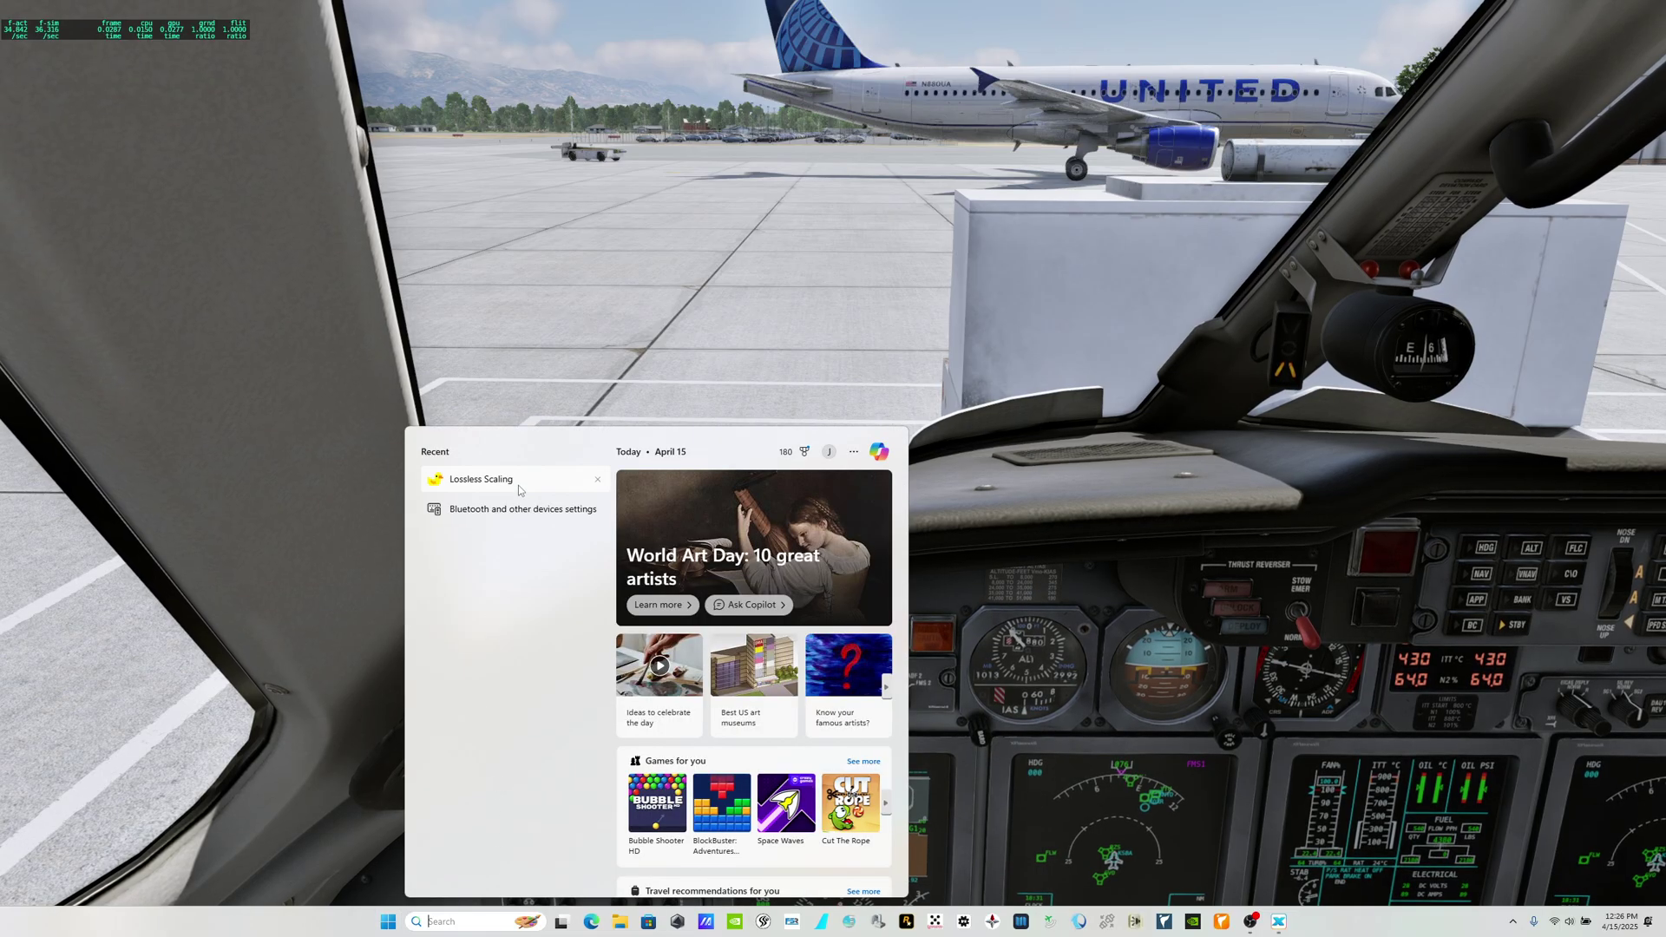
{"action": "key", "text": "Escape"}
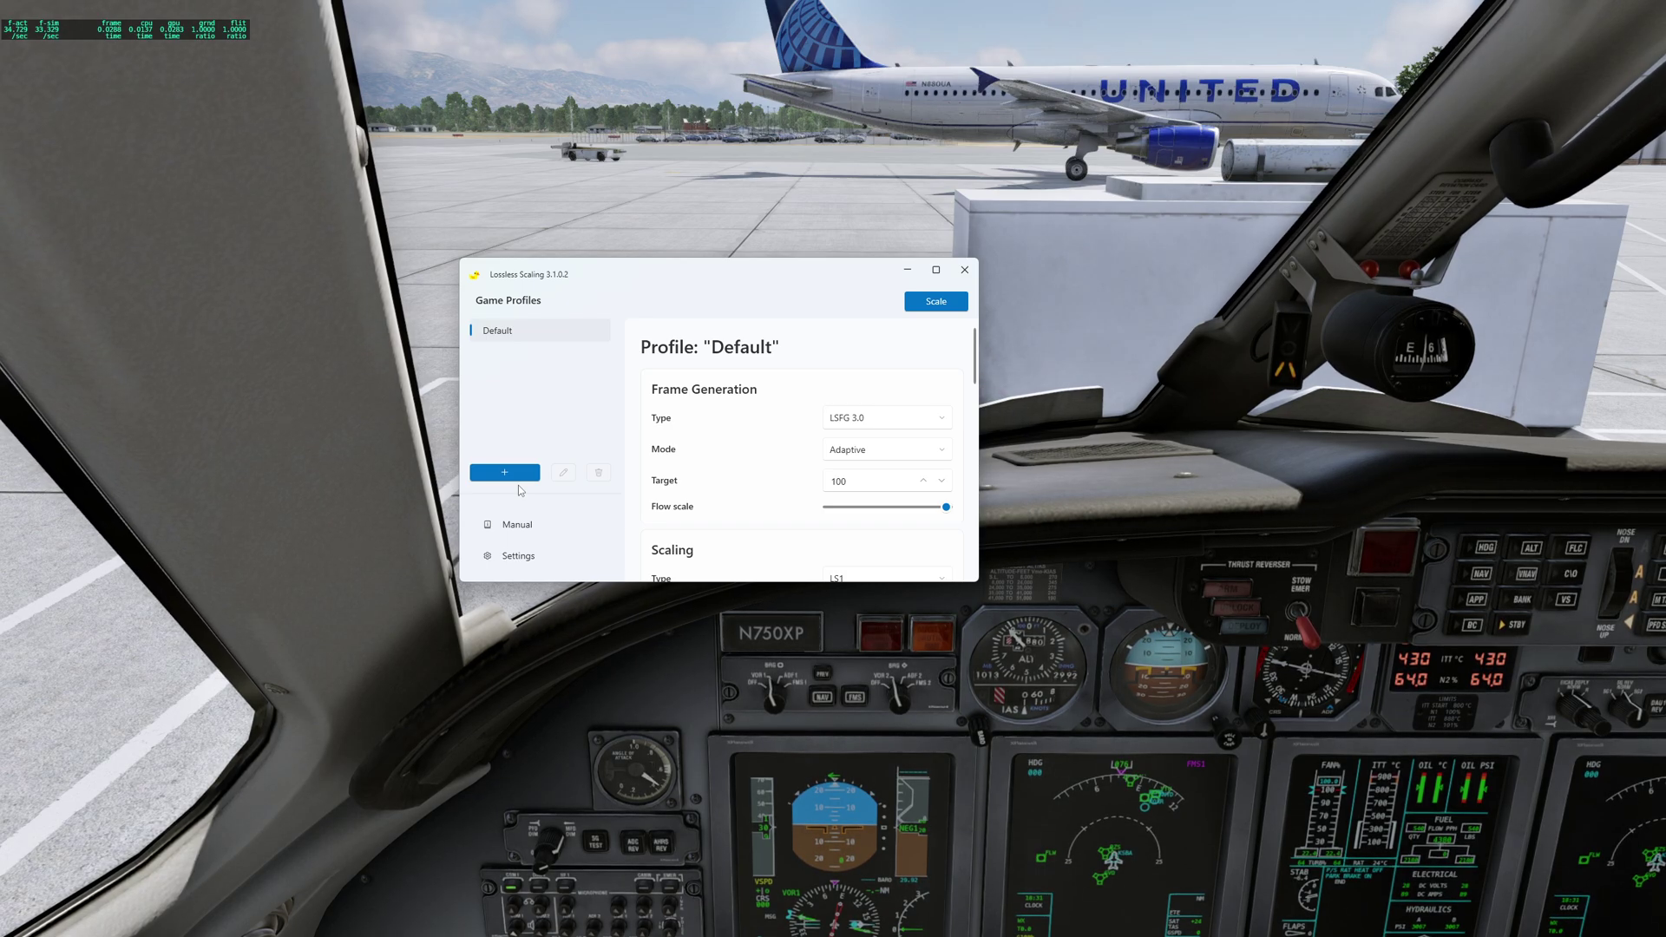
Maximize the Lossless Scaling window to view the LSFG 3.0 adaptive, target-100 Default profile.
{"action": "key", "text": "super"}
{"action": "key", "text": "super"}
{"action": "left_click", "coordinate": [937, 270]}
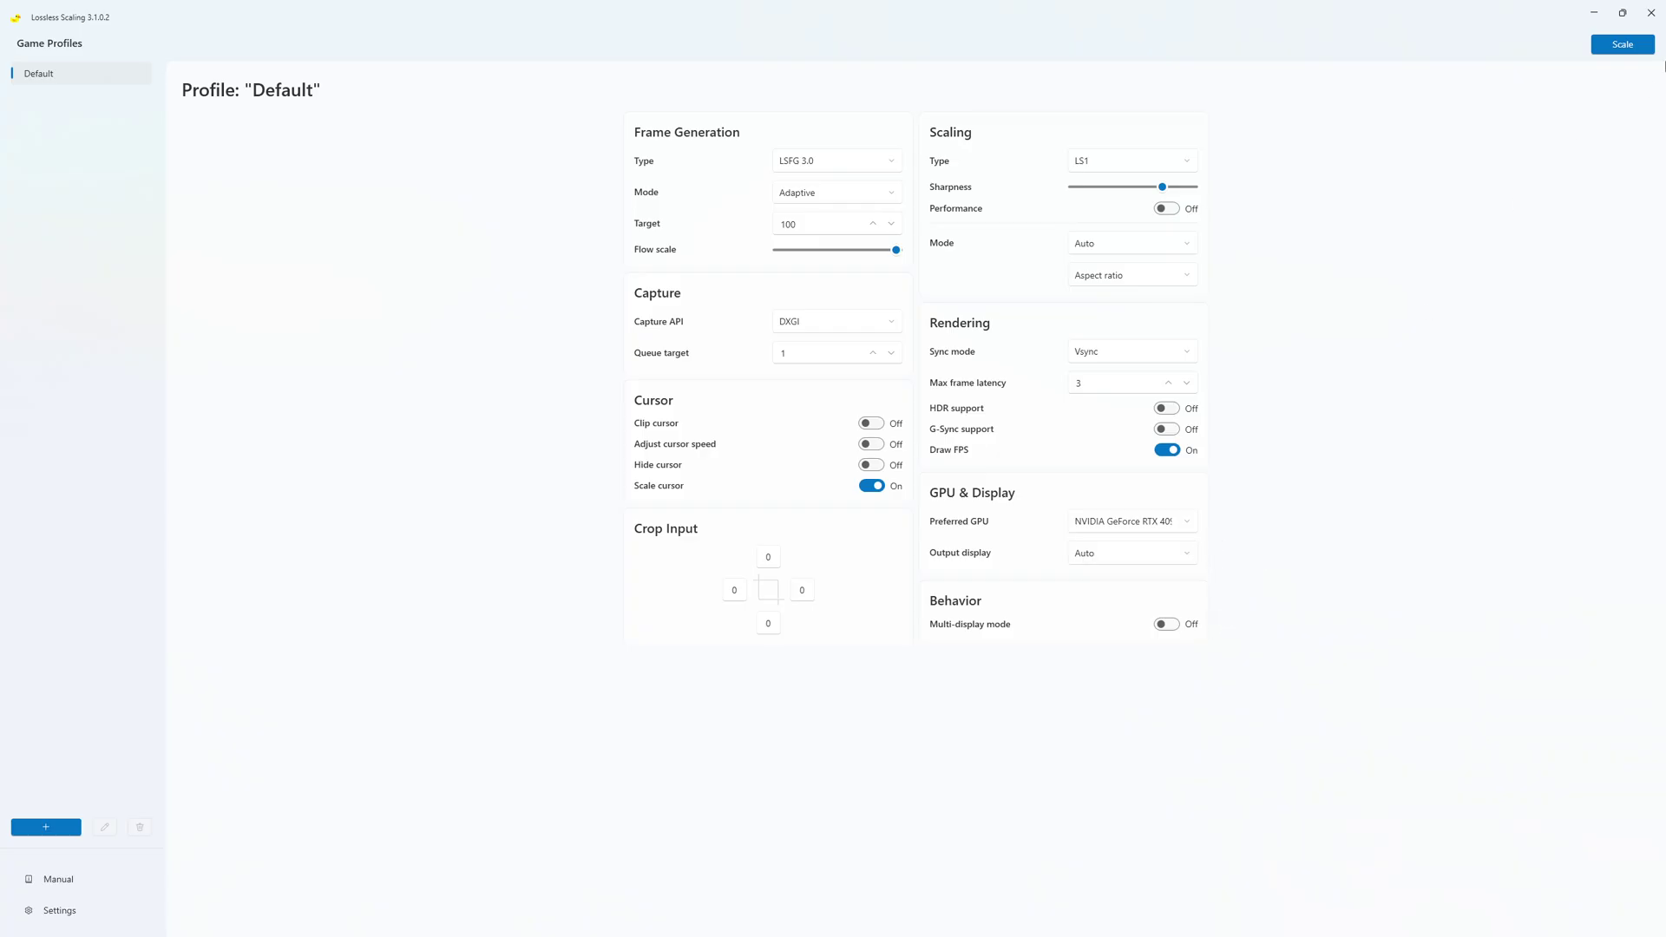
Restore the Lossless Scaling window and start Scale's countdown on the X-Plane window.
{"action": "left_click", "coordinate": [1622, 13]}
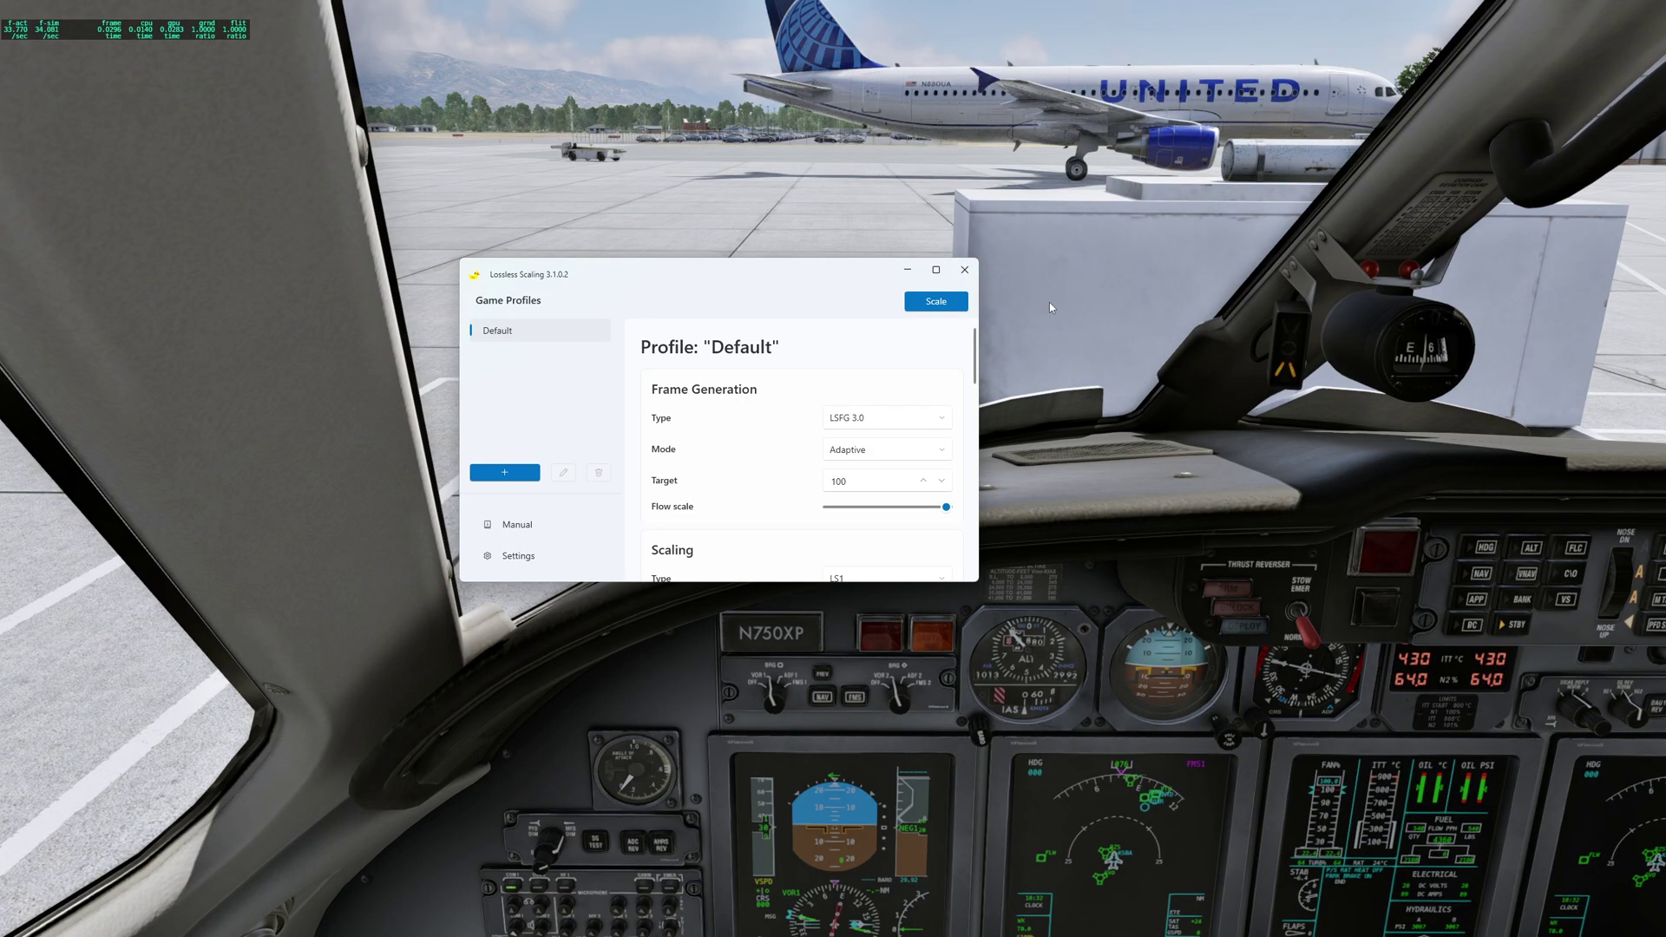
{"action": "left_click", "coordinate": [951, 303]}
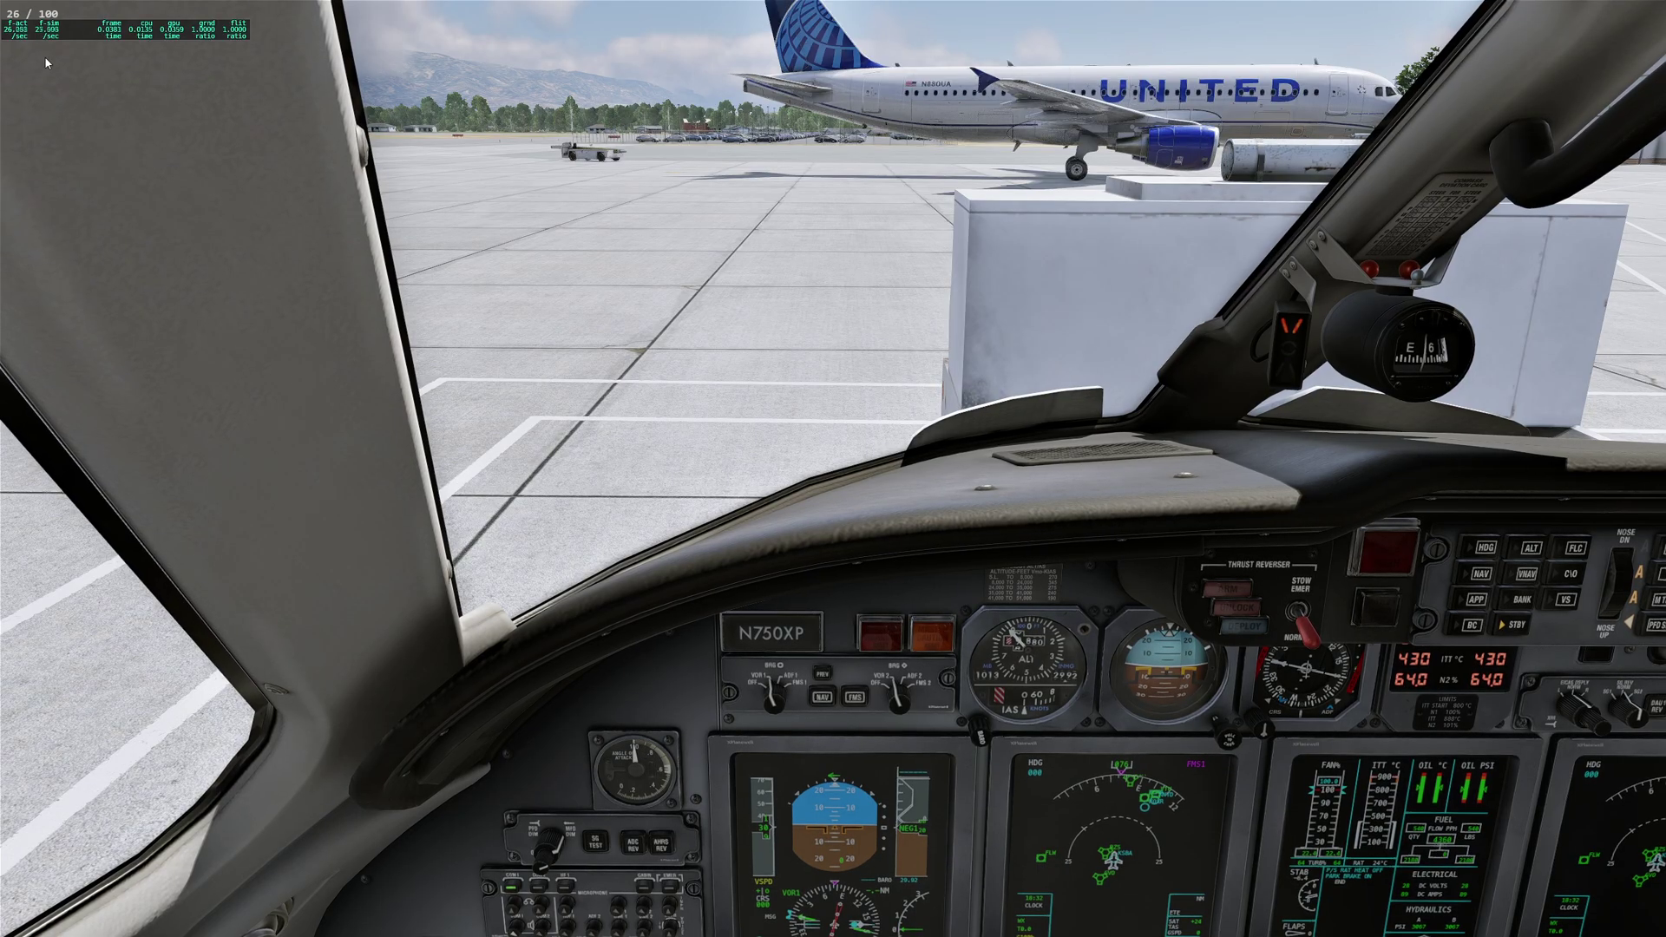
{"action": "key", "text": "shift+8"}
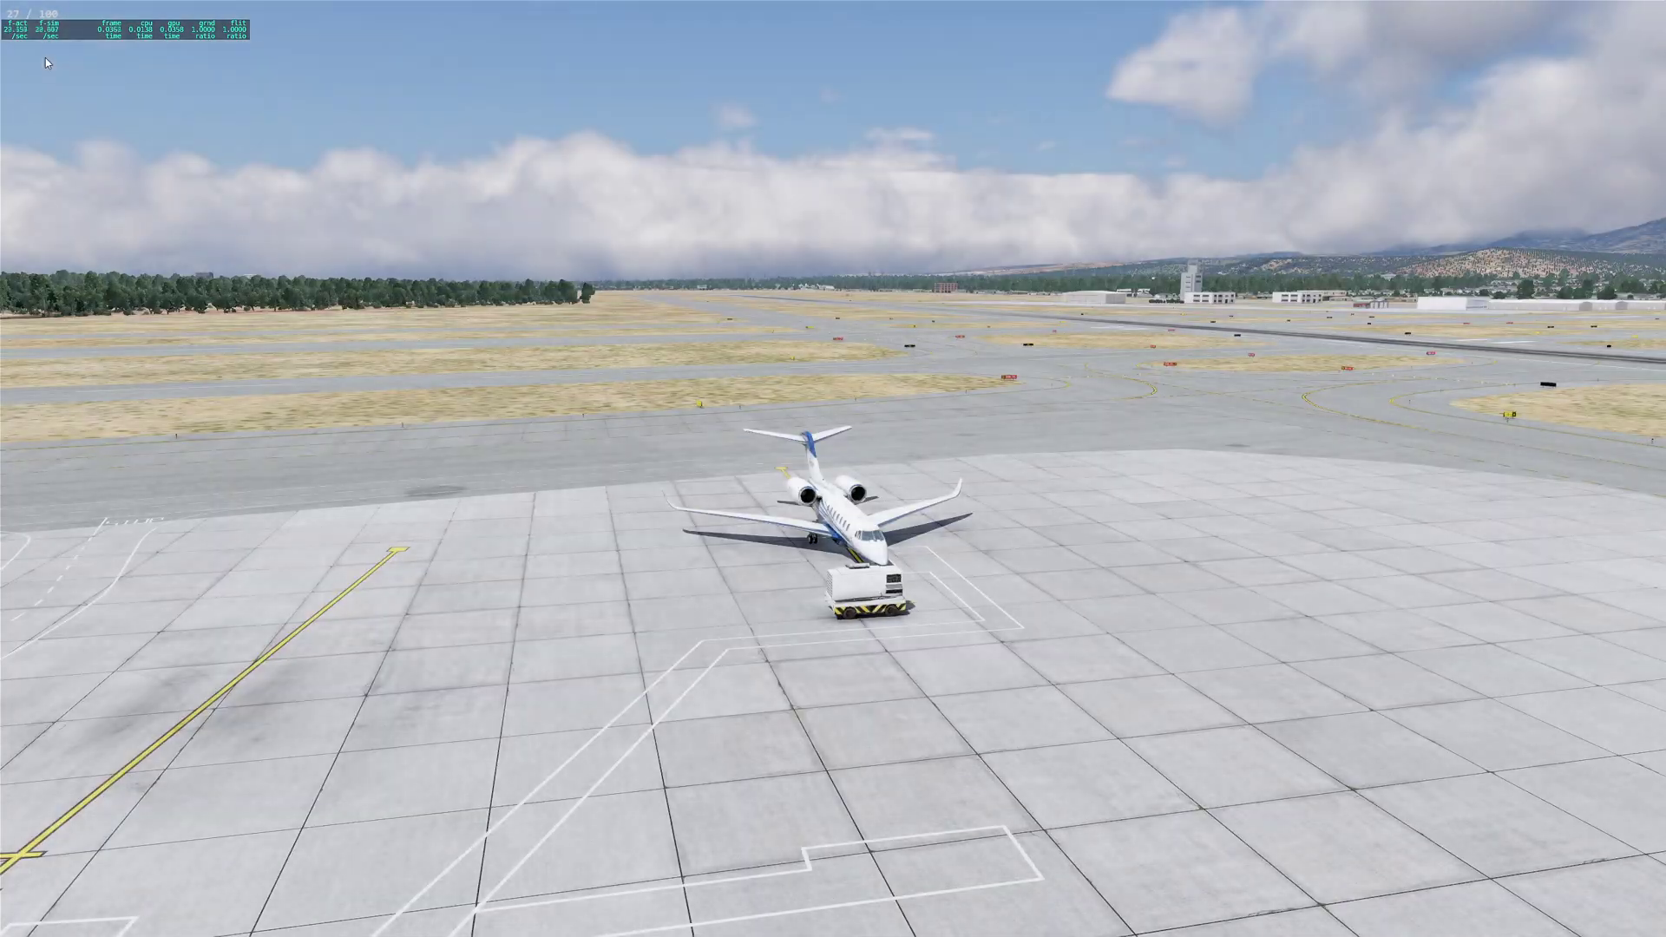